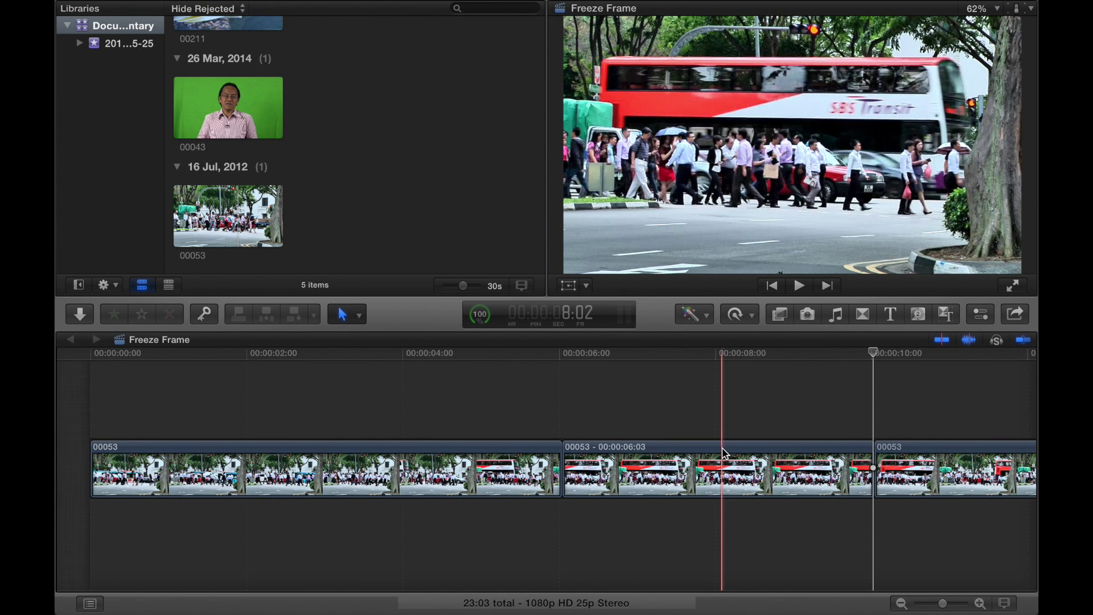
# - Select the second piece of clip 00053 in the timeline
pyautogui.click(722, 447)
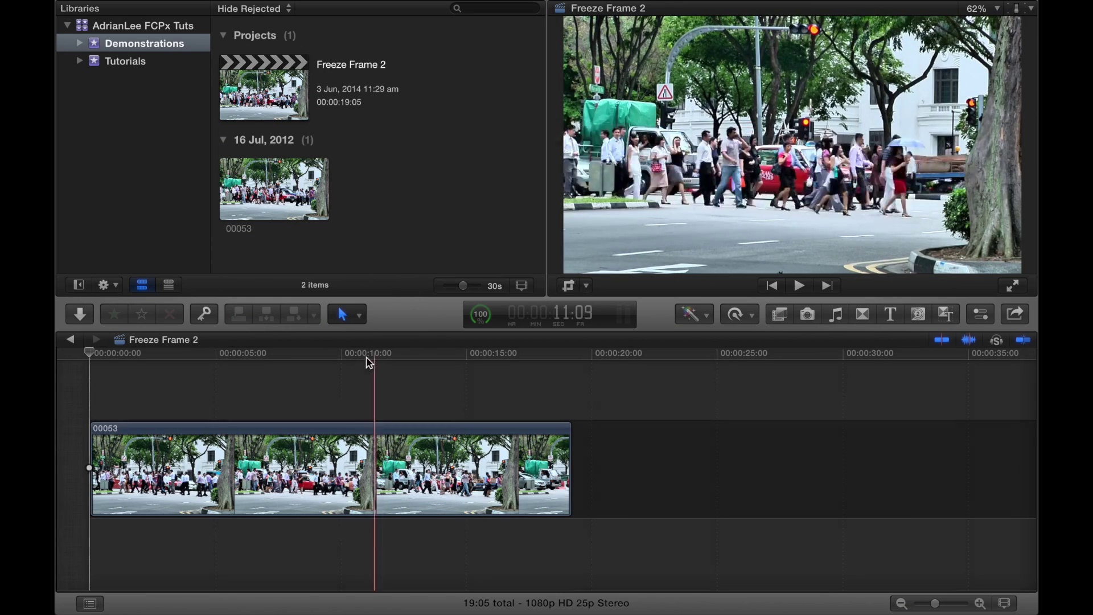
# - Add a Retime Hold to clip 00053 at about 5 seconds and play it back to preview
pyautogui.click(259, 471)
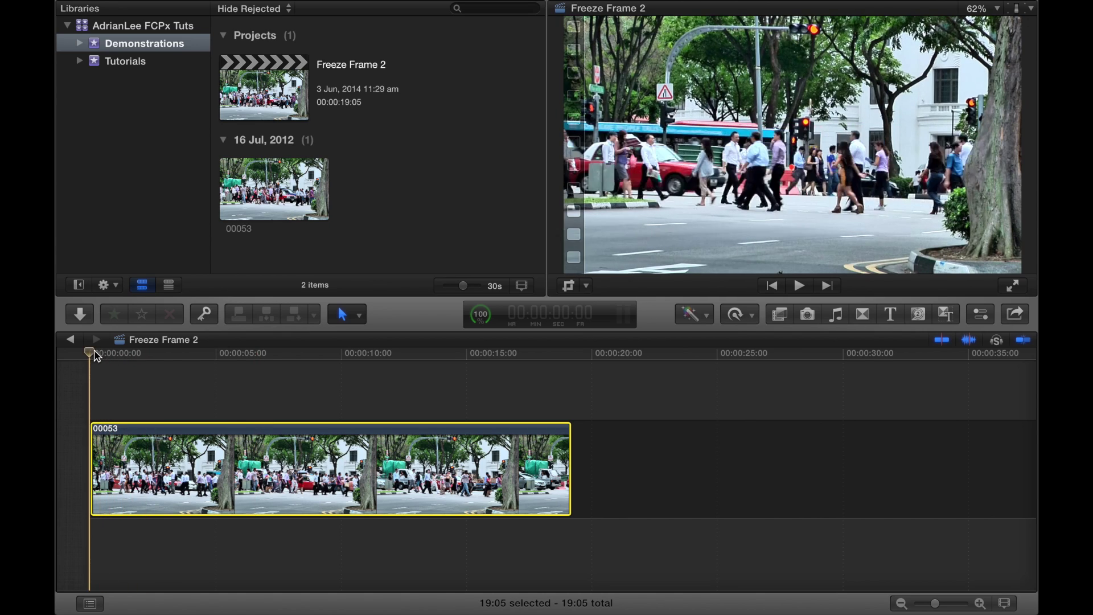
pyautogui.moveTo(90, 355); pyautogui.dragTo(241, 364)
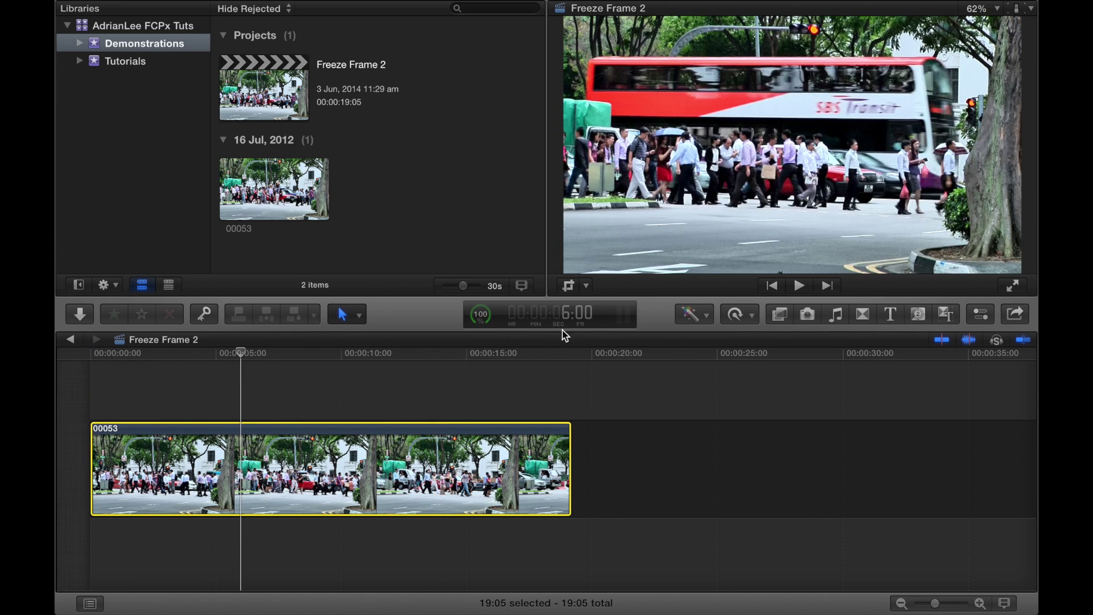
pyautogui.click(748, 317)
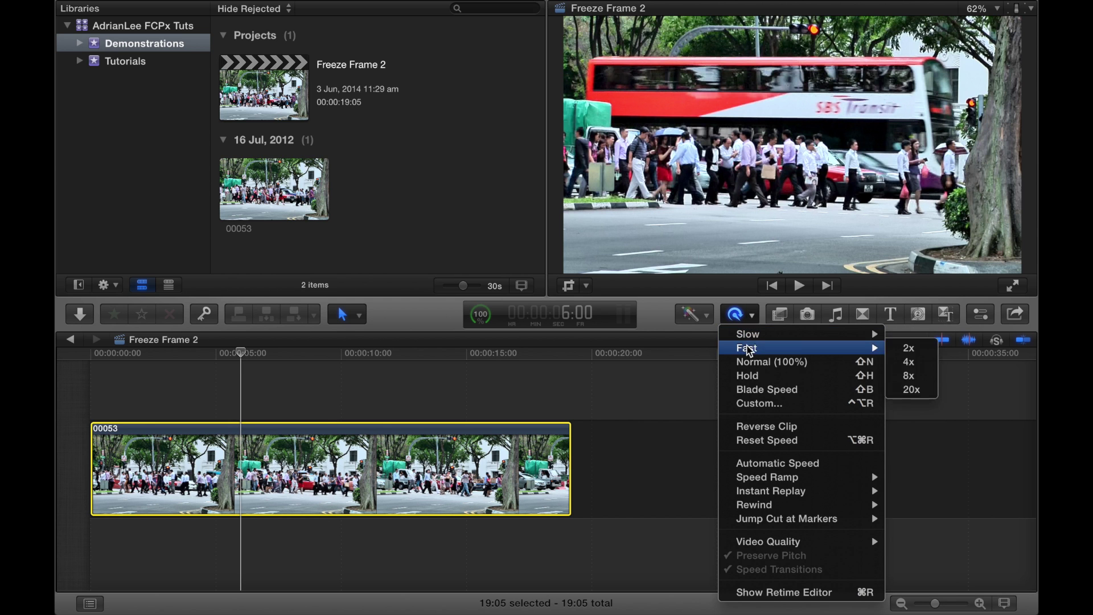
pyautogui.click(752, 377)
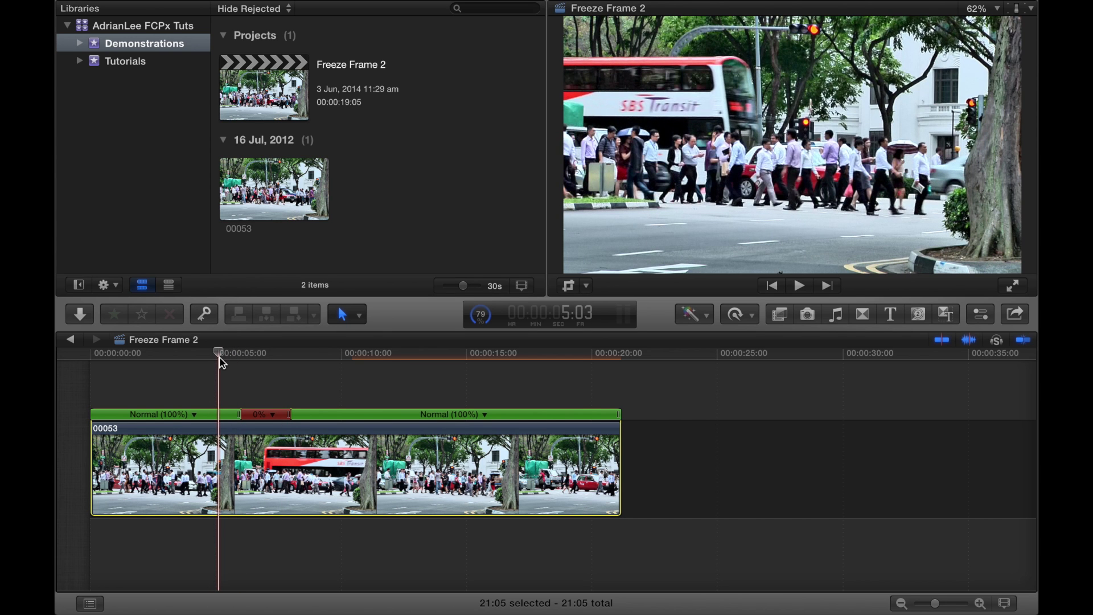
pyautogui.press('space')
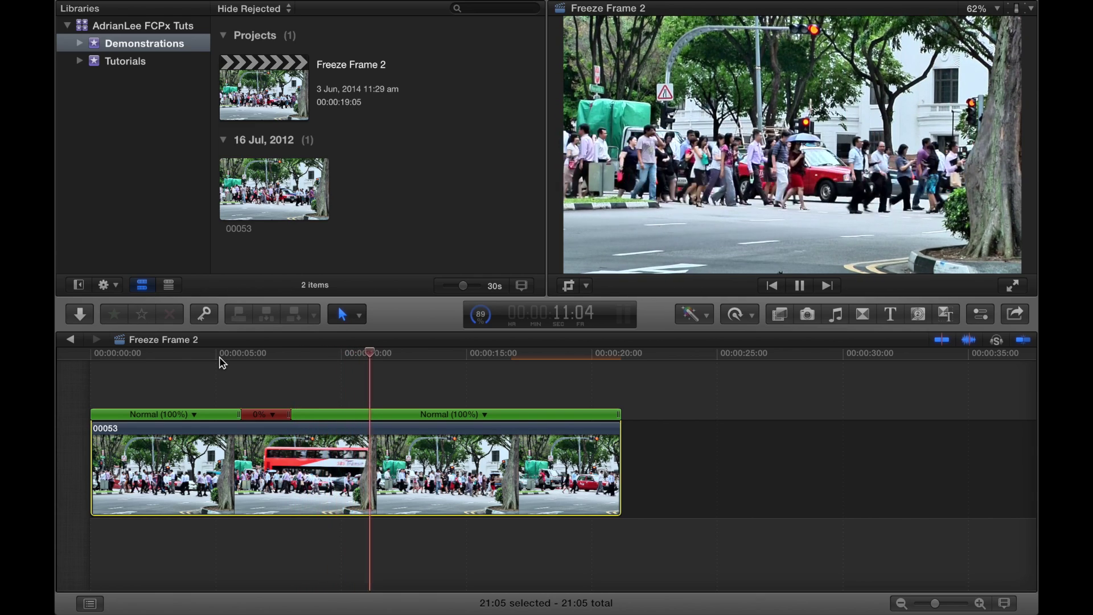
# - Stop playback, drag the Hold (0%) segment longer, then drag it back shorter
pyautogui.press('space')
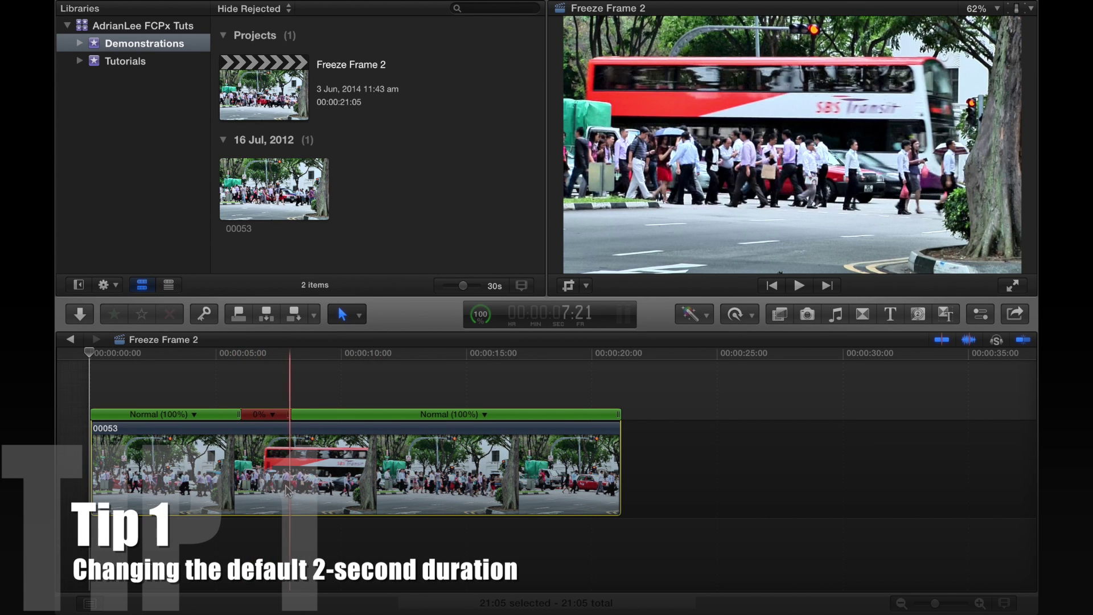
pyautogui.moveTo(300, 420); pyautogui.dragTo(392, 420)
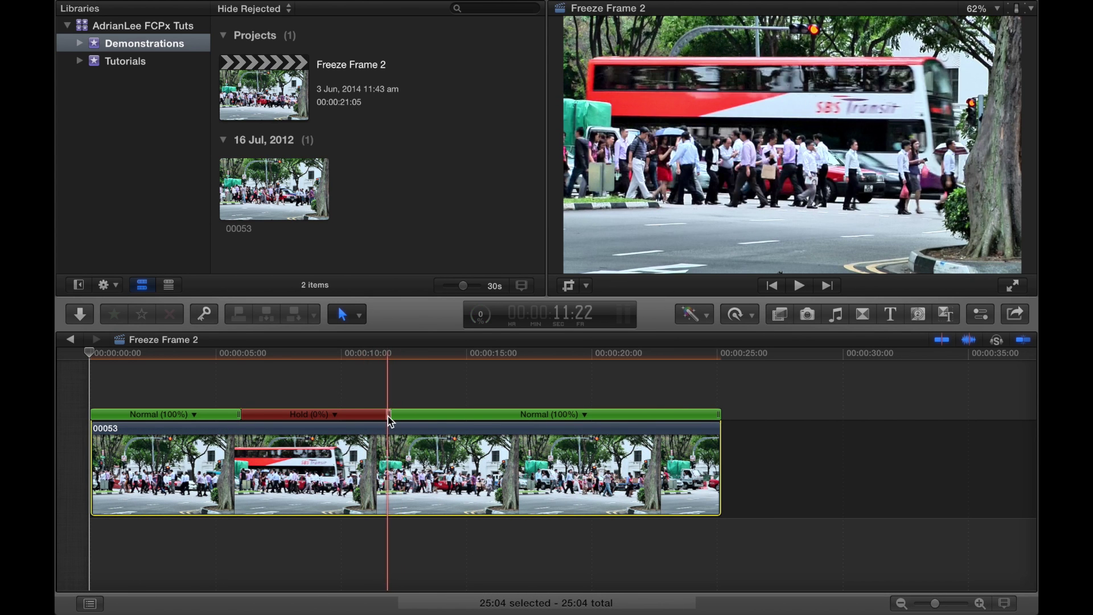
pyautogui.moveTo(392, 416); pyautogui.dragTo(269, 421)
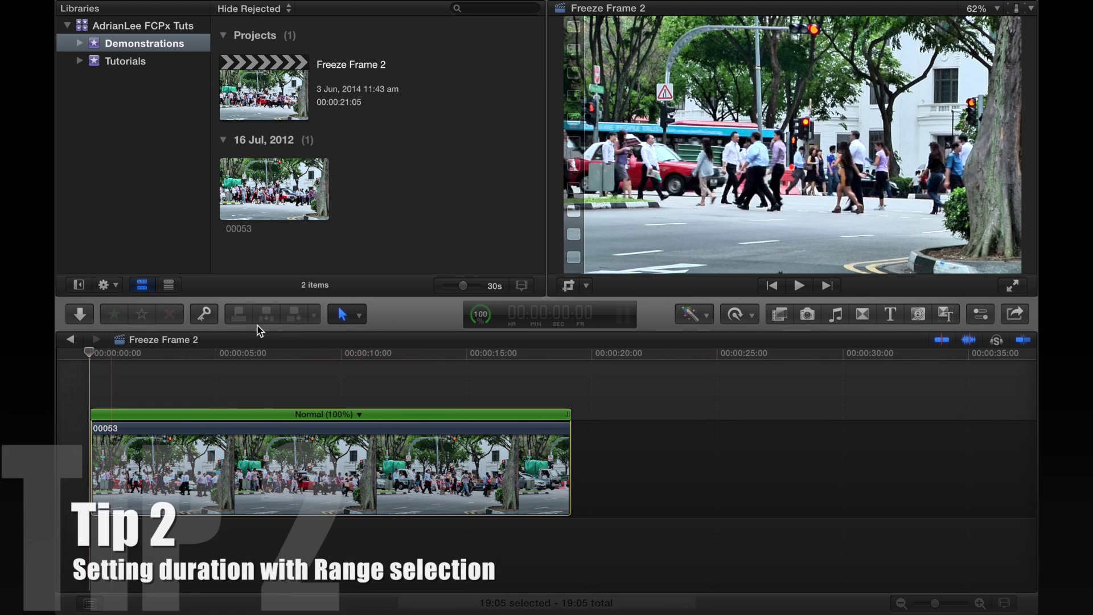
# - With the Range Selection tool, mark exactly 05:00 of clip 00053 and make it a Hold
pyautogui.click(359, 316)
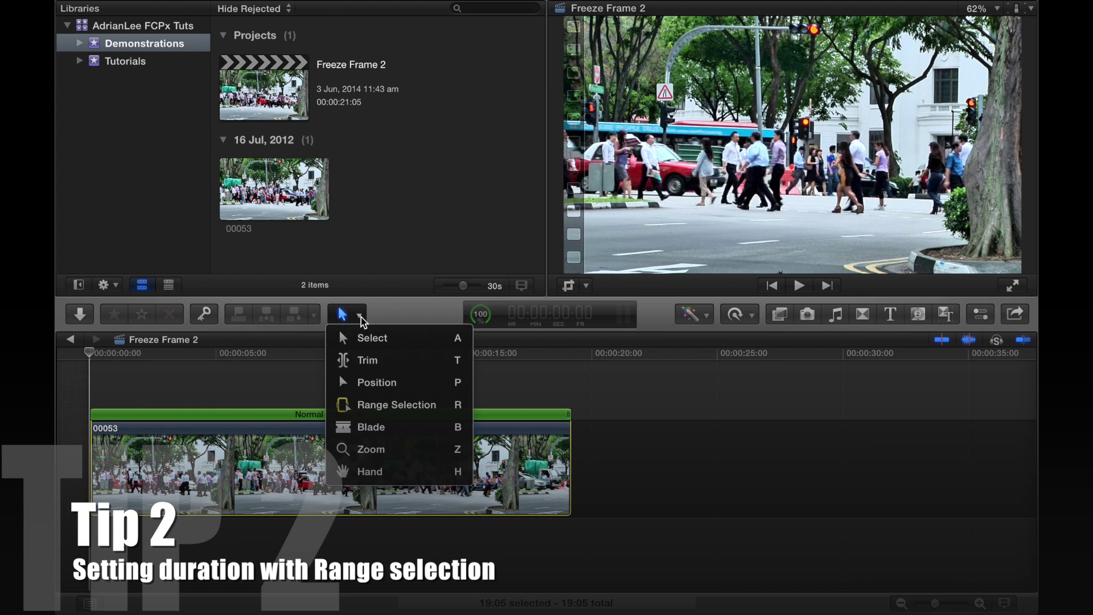
pyautogui.click(376, 404)
pyautogui.moveTo(243, 467); pyautogui.dragTo(370, 467)
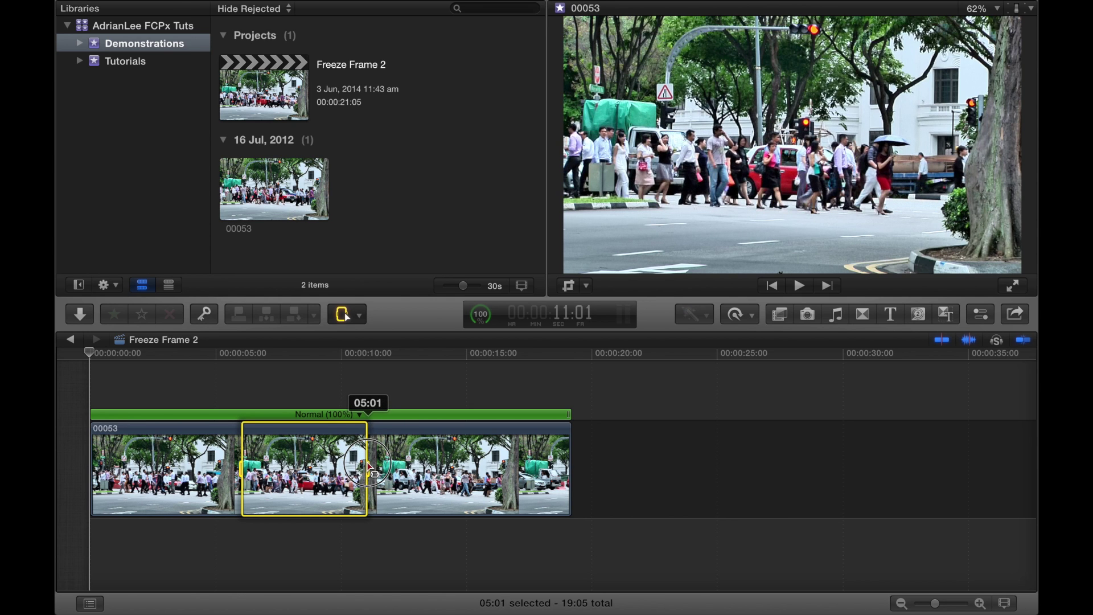
pyautogui.moveTo(369, 466); pyautogui.dragTo(368, 466)
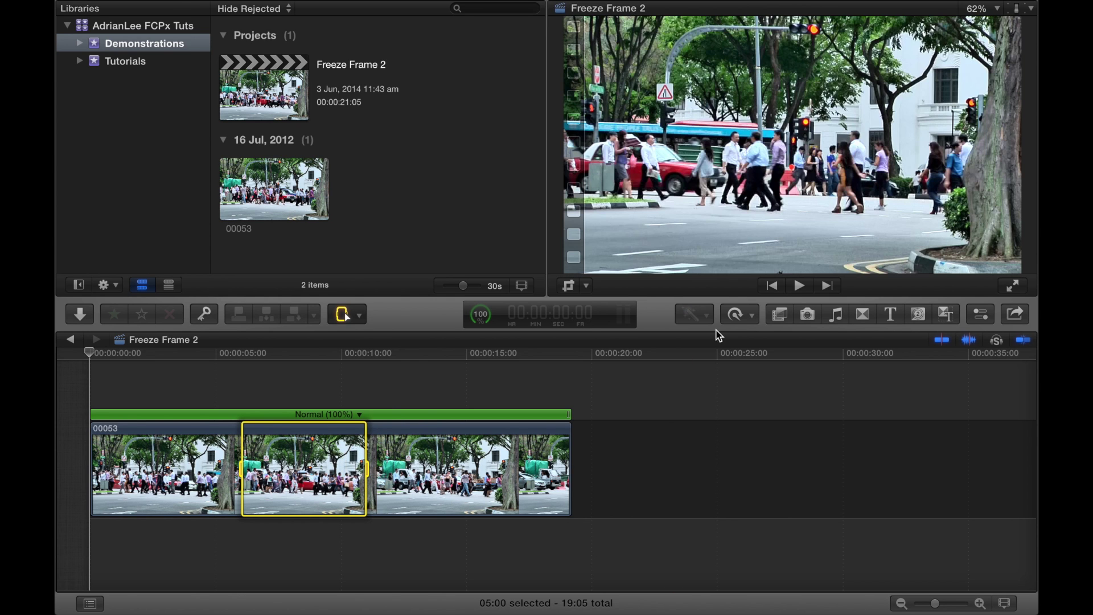
pyautogui.click(750, 316)
pyautogui.click(780, 381)
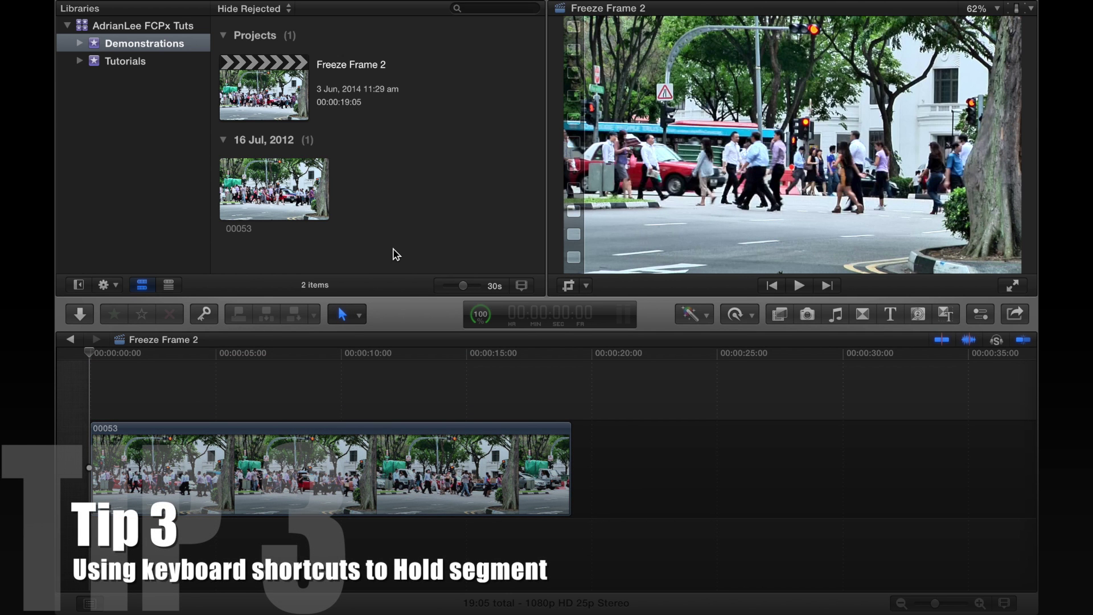
# - Show the Retime Editor on clip 00053 and add Shift+H holds at three points, including about 13:22
pyautogui.click(258, 470)
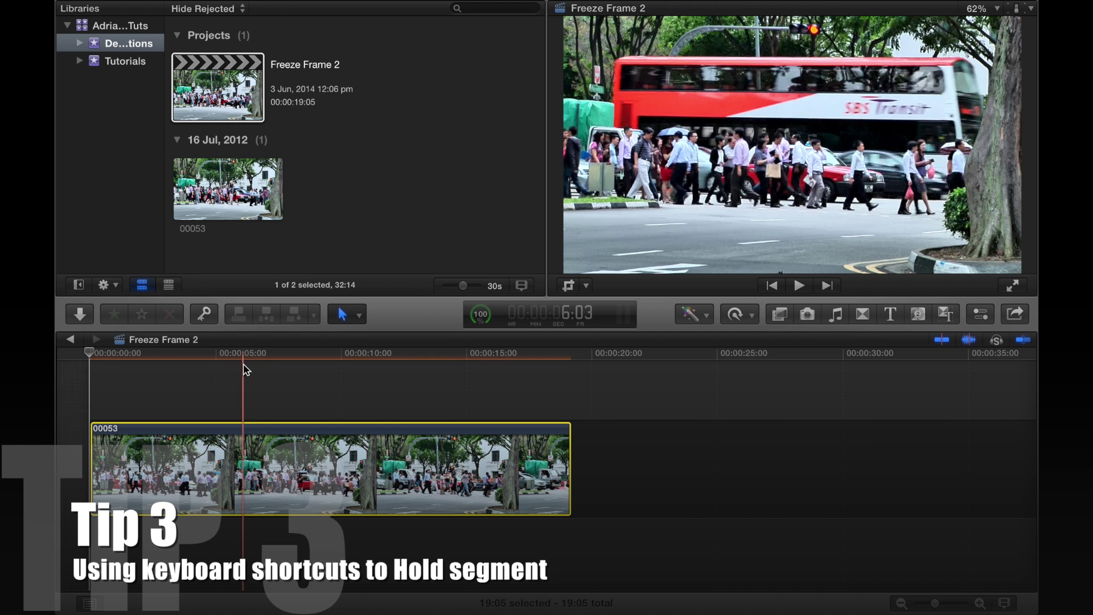
pyautogui.press('super+r')
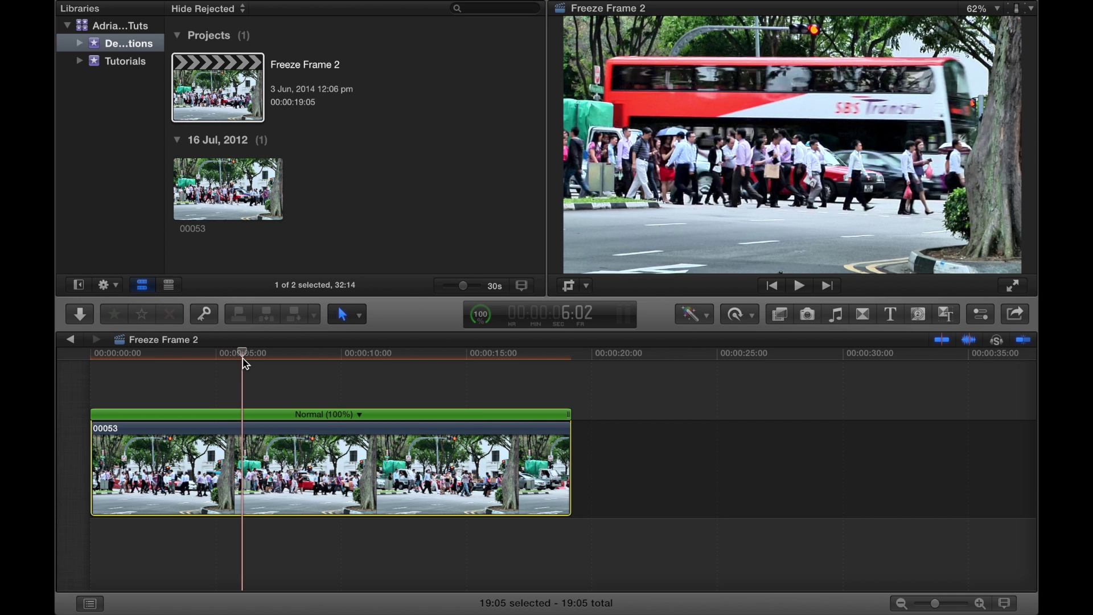
pyautogui.hotkey('shift', 'h')
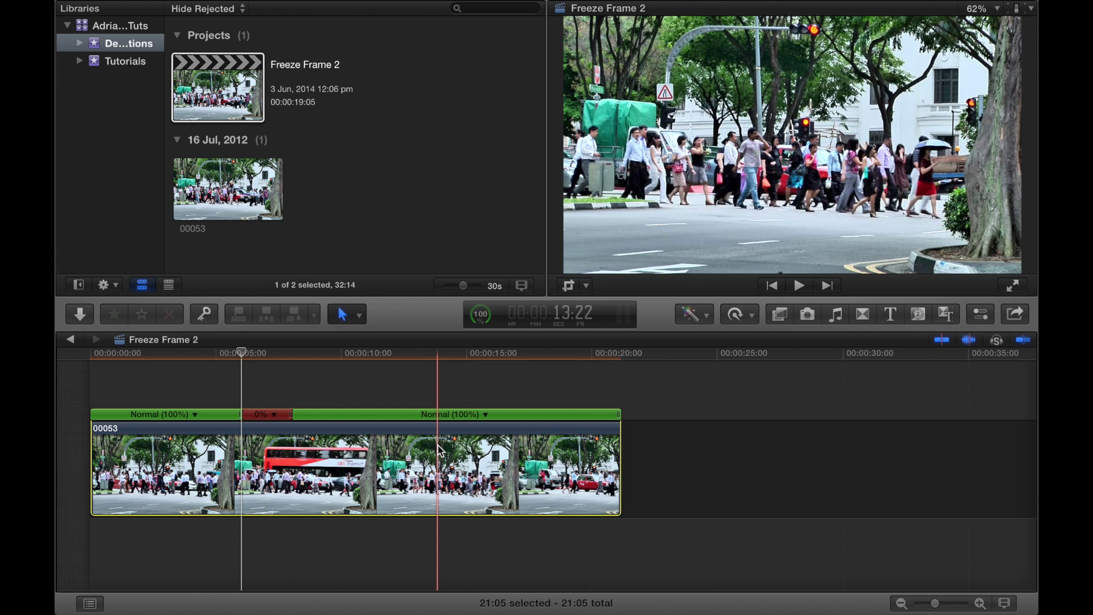
pyautogui.click(439, 450)
pyautogui.hotkey('shift', 'h')
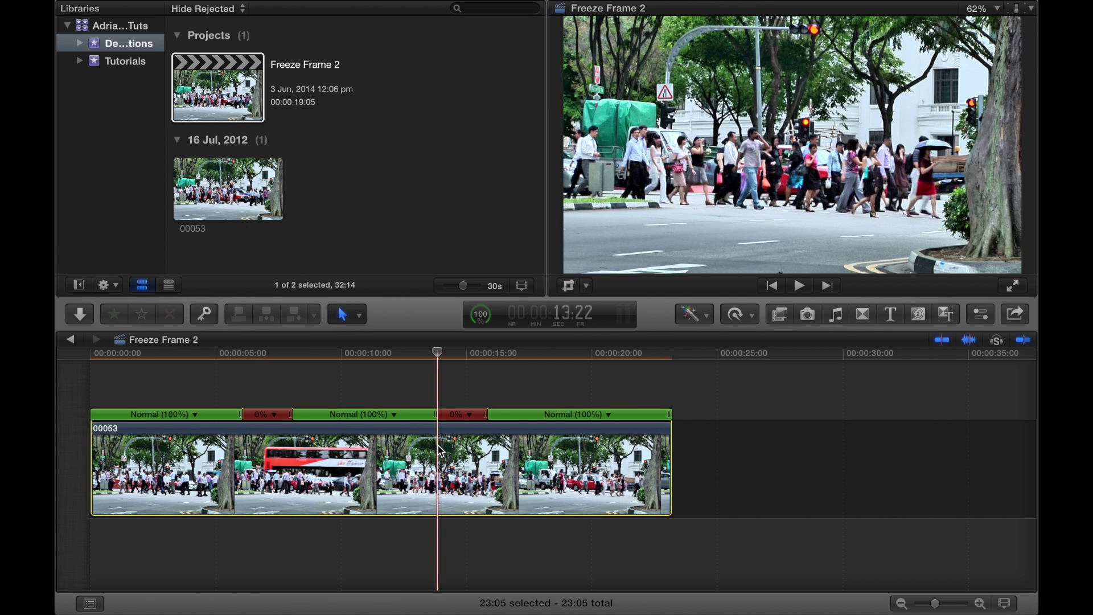
pyautogui.click(562, 443)
pyautogui.hotkey('shift', 'h')
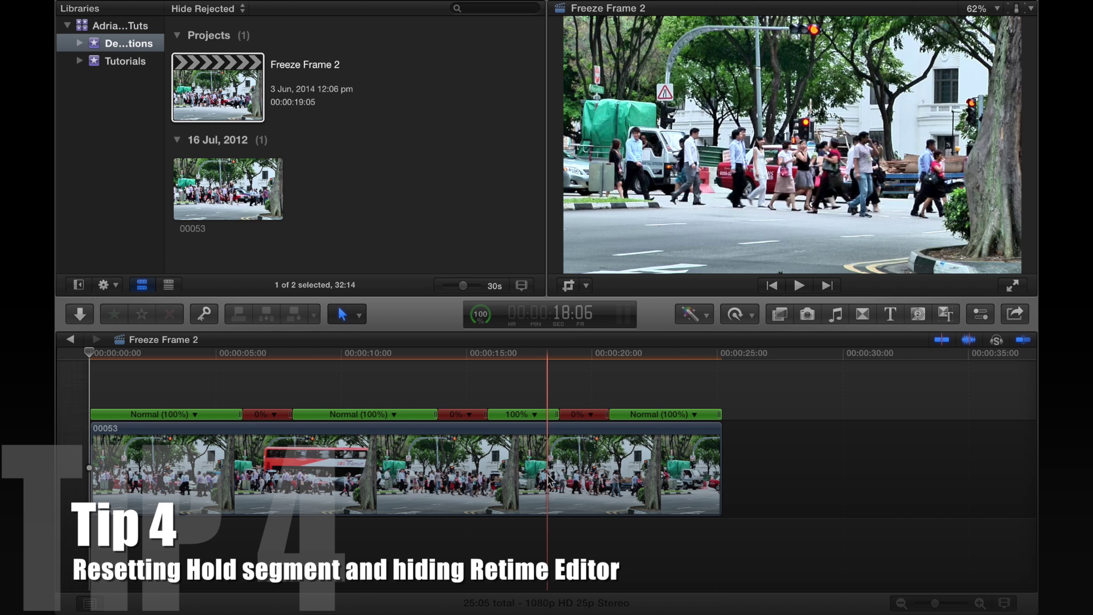
# - Range-select the last hold and set it back to Normal (100%) speed
pyautogui.moveTo(550, 485); pyautogui.dragTo(621, 481)
pyautogui.press('a')
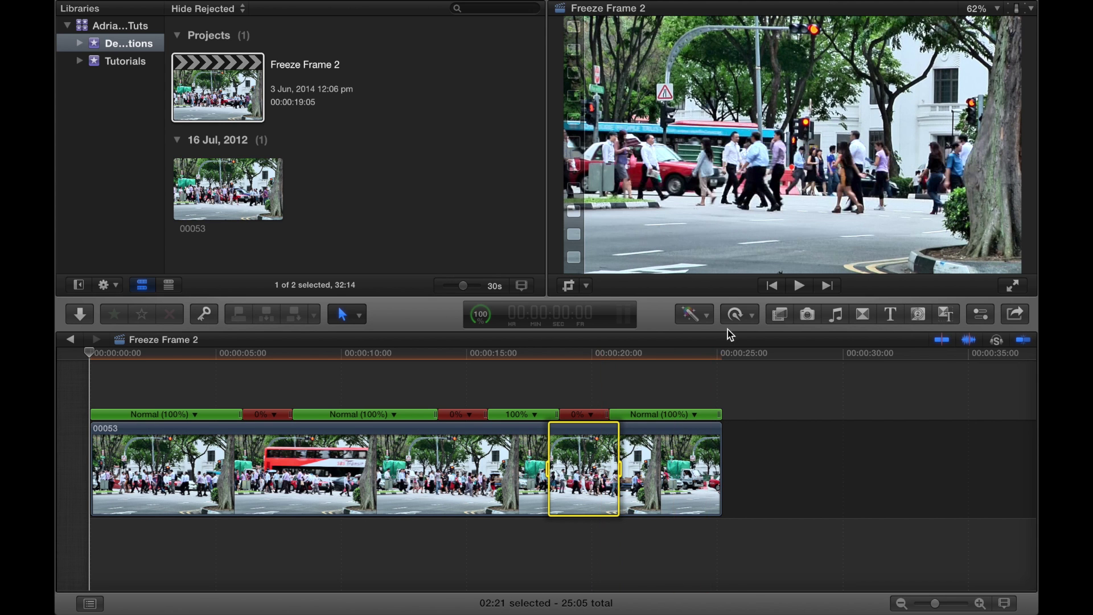
pyautogui.click(751, 315)
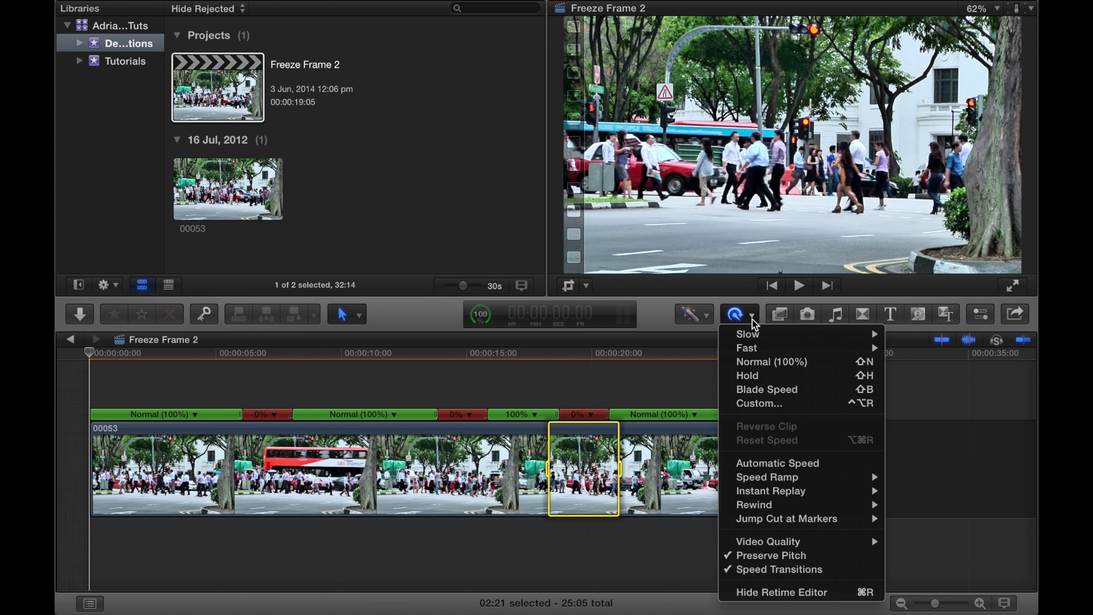
pyautogui.click(770, 367)
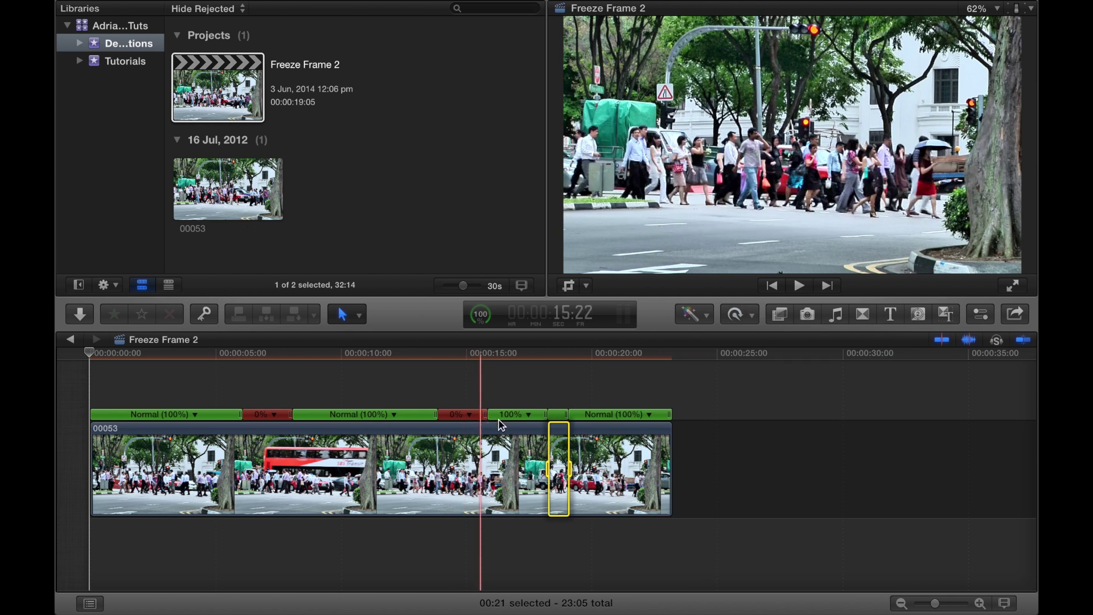
# - Reset the whole clip 00053 to Normal (100%) and hide the Retime Editor
pyautogui.click(420, 456)
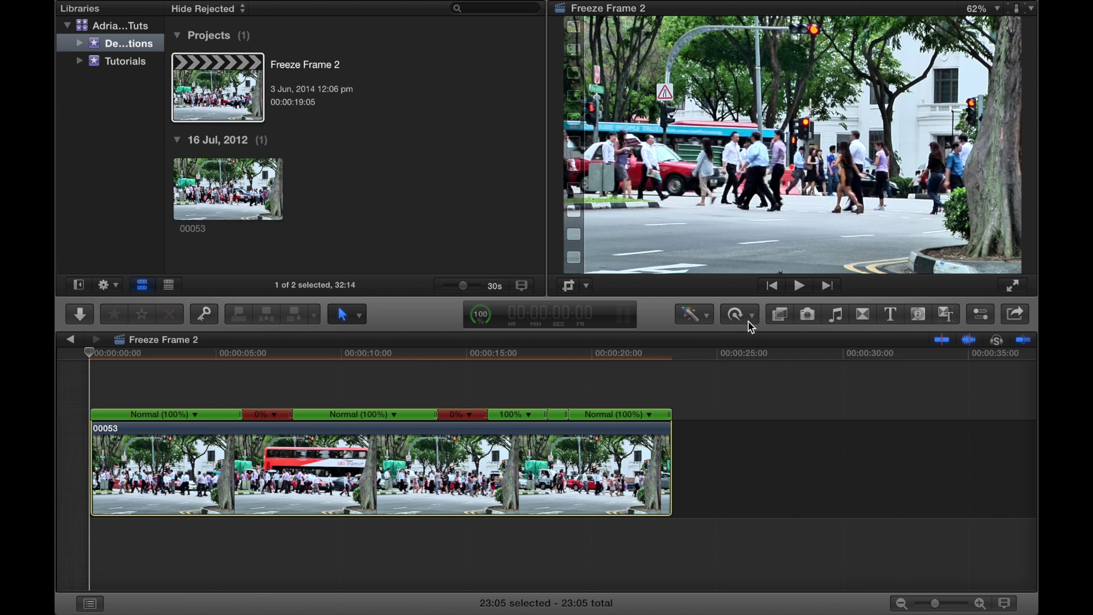
pyautogui.click(750, 322)
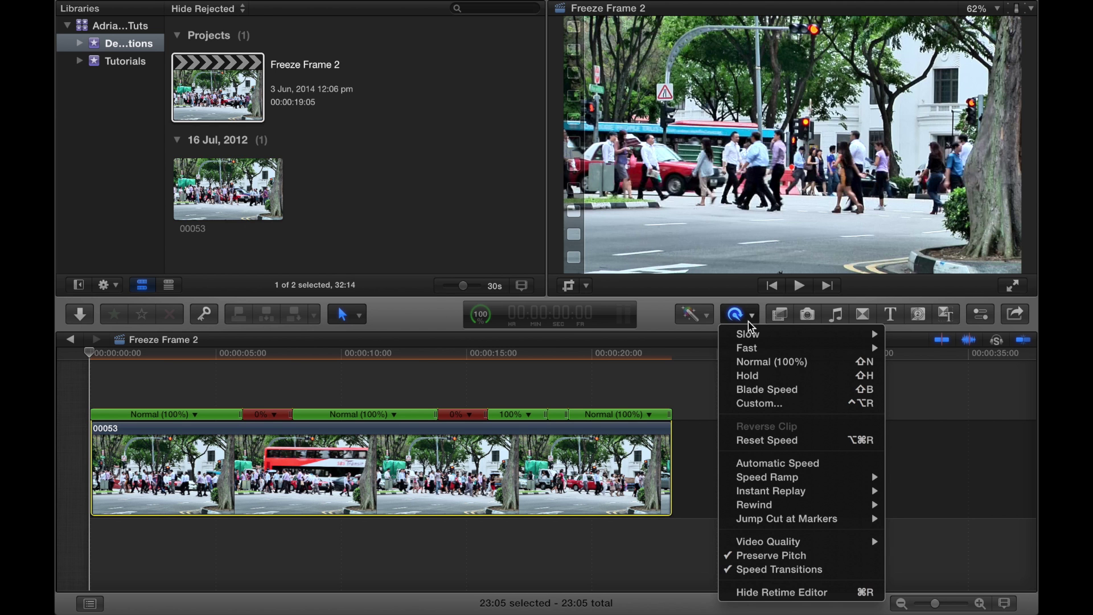
pyautogui.click(767, 372)
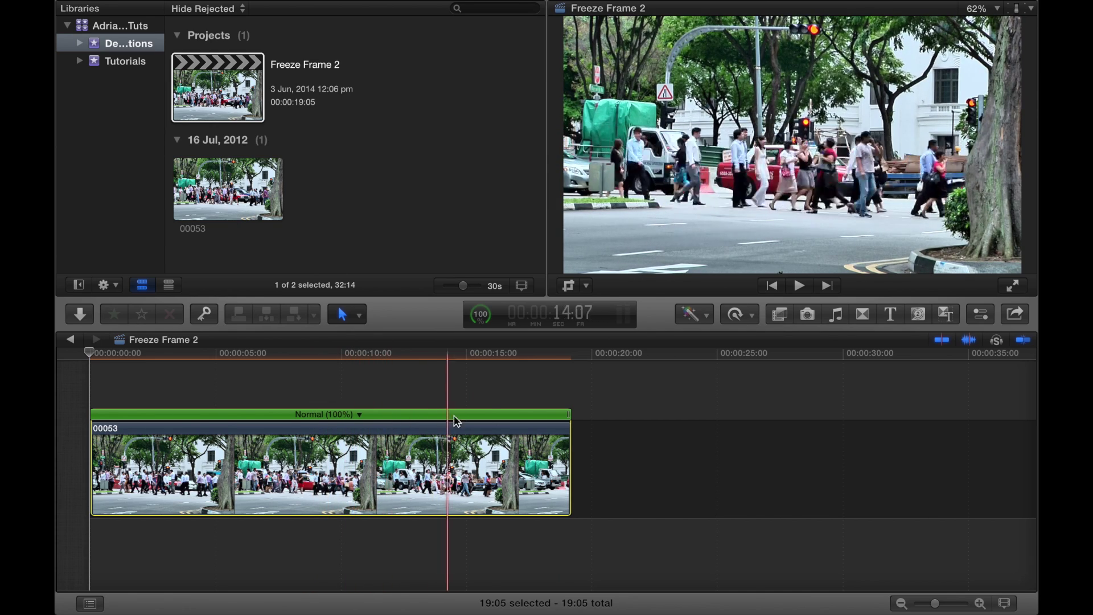
pyautogui.click(755, 316)
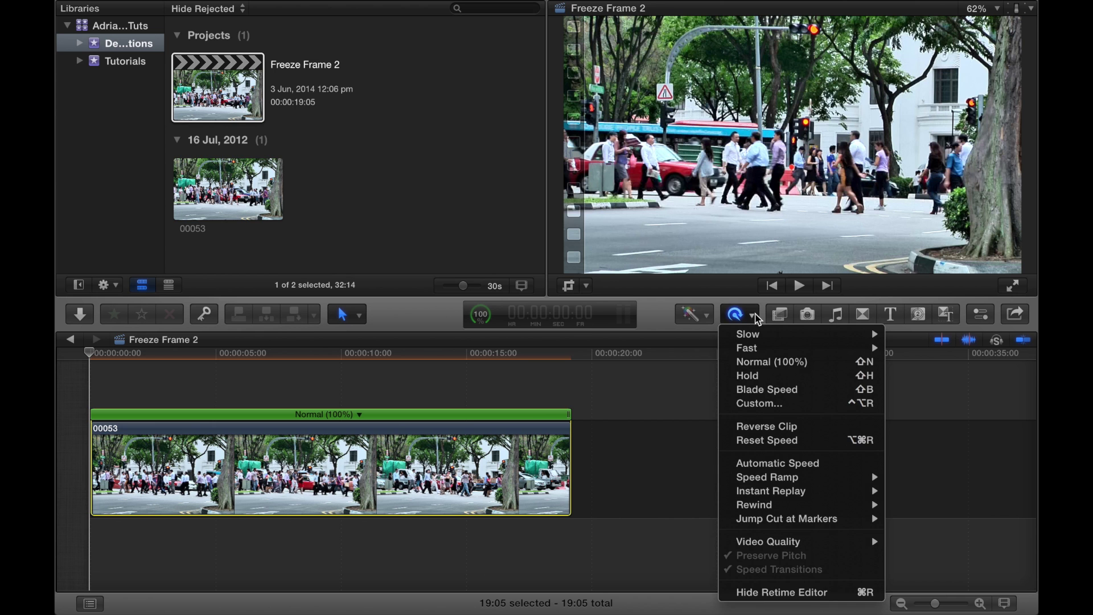
pyautogui.click(802, 595)
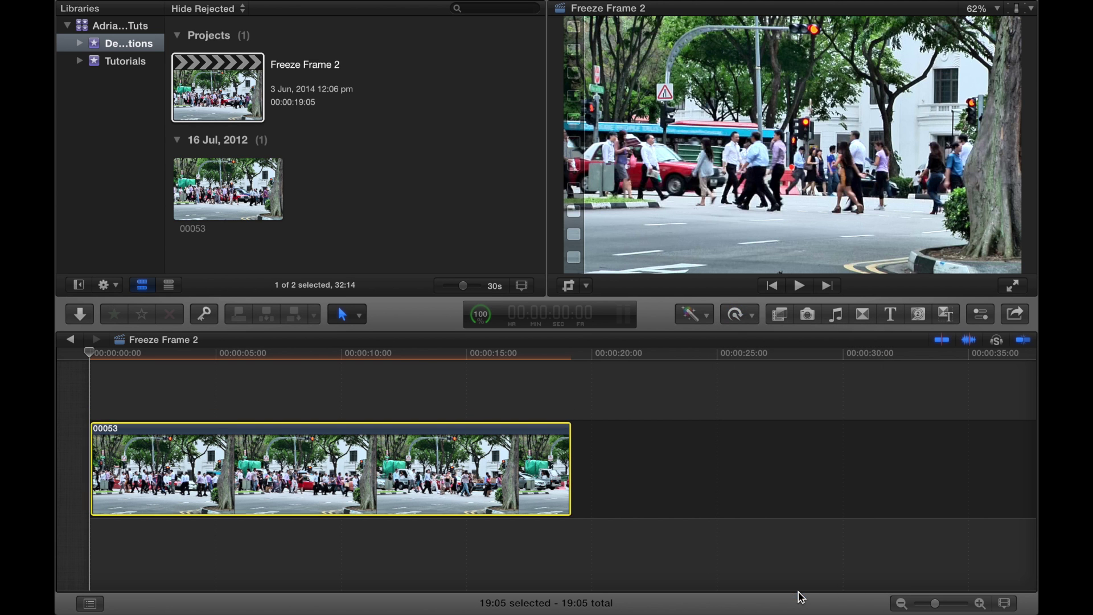